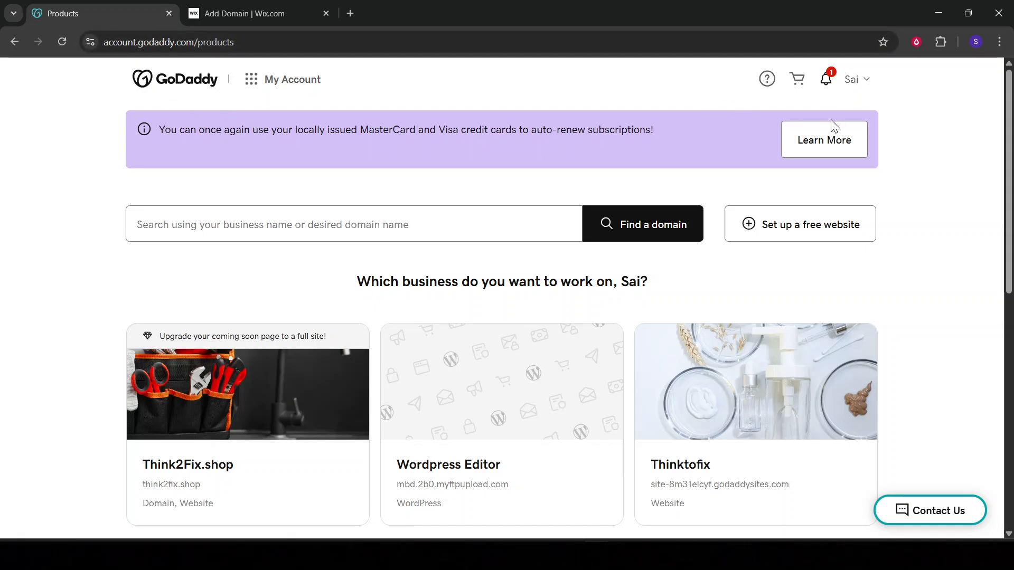
Step: Open the DNS management page for the domain think2fix.shop from the products list
scroll(936, 206, down, 3)
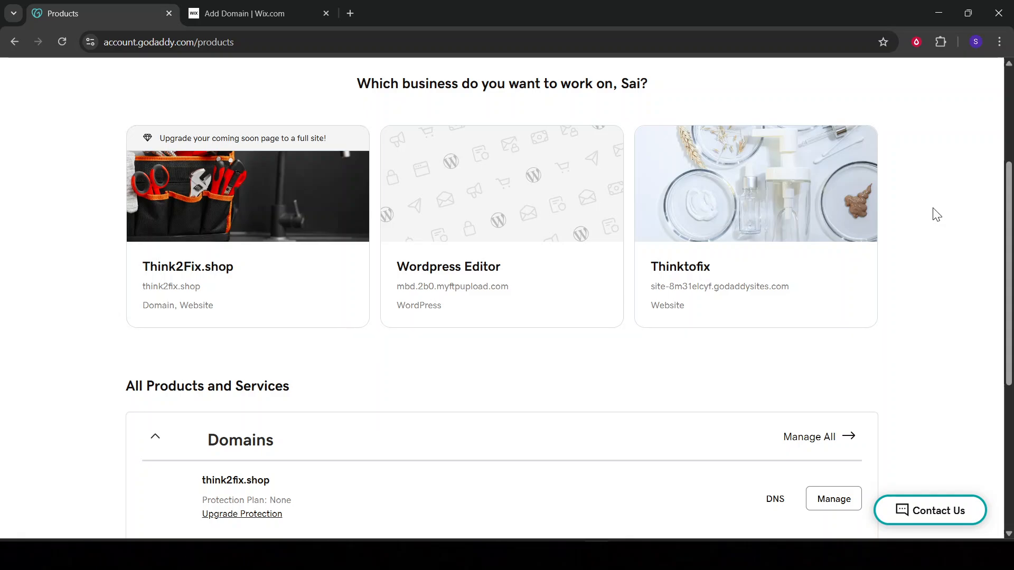
scroll(932, 215, up, 3)
scroll(489, 208, down, 5)
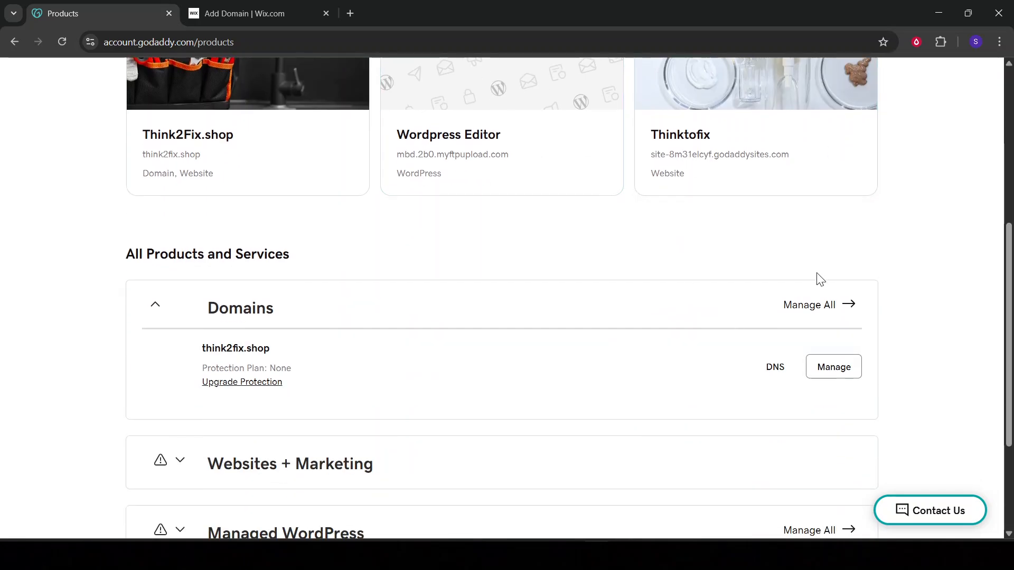
click(774, 368)
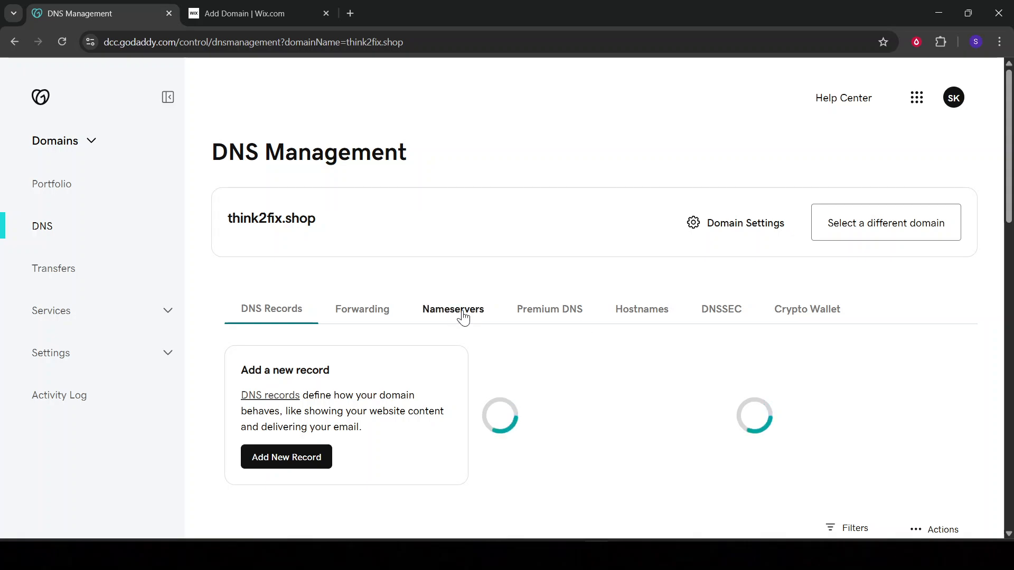
Step: Examine the existing DNS records of think2fix.shop and the options for adding records
scroll(492, 315, down, 9)
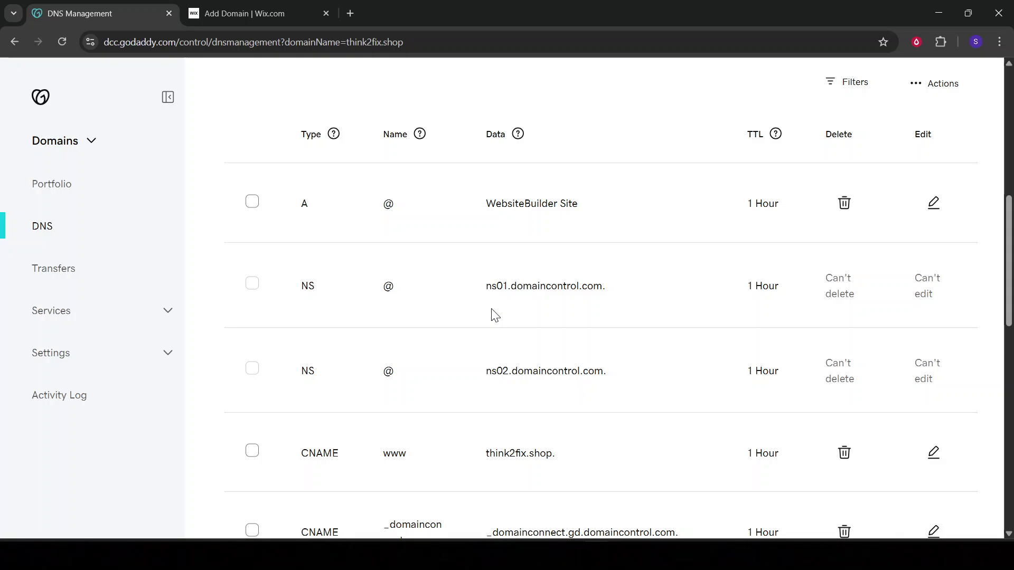
scroll(491, 310, down, 3)
scroll(491, 307, down, 2)
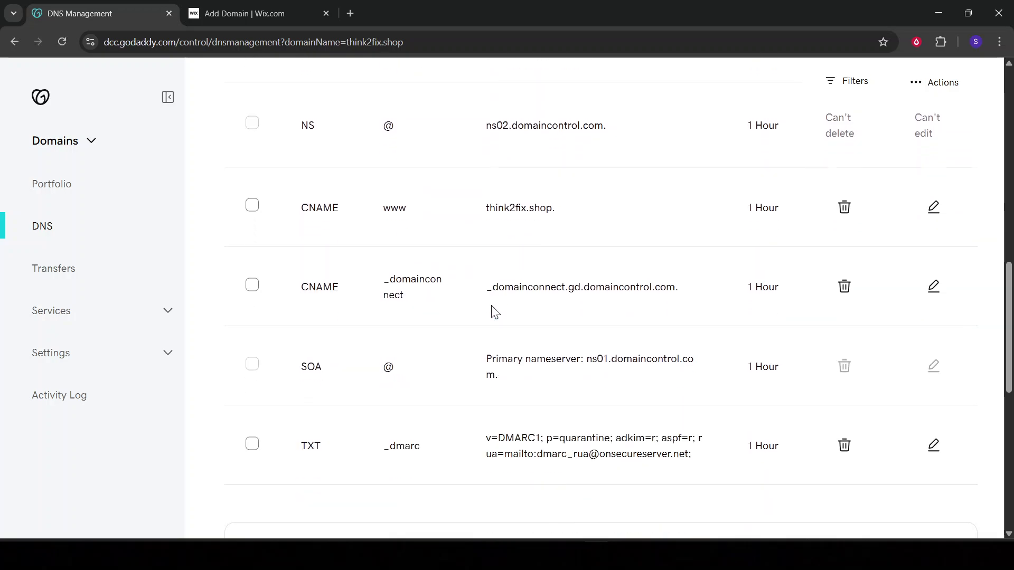
scroll(491, 307, up, 1)
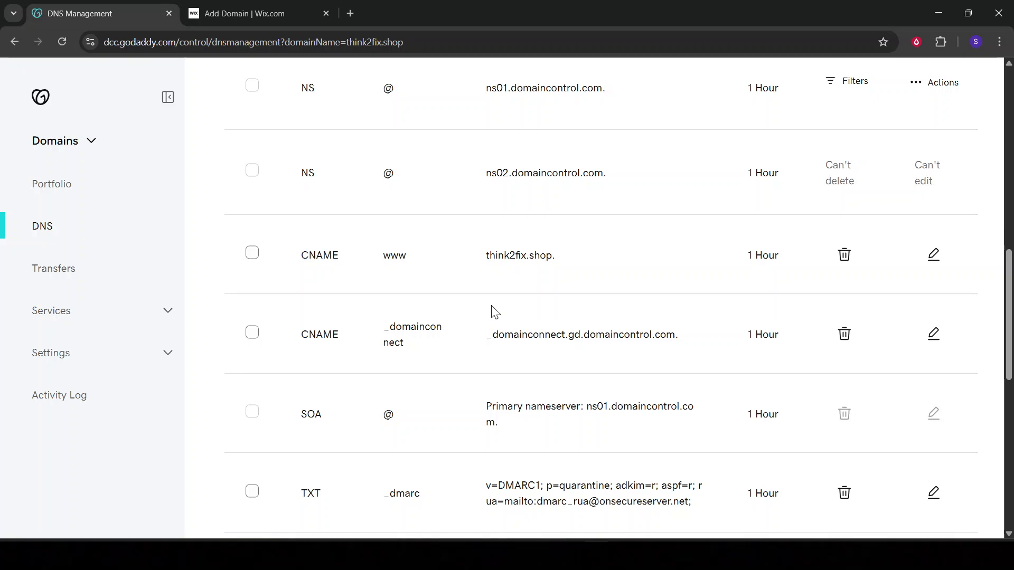
scroll(495, 312, up, 10)
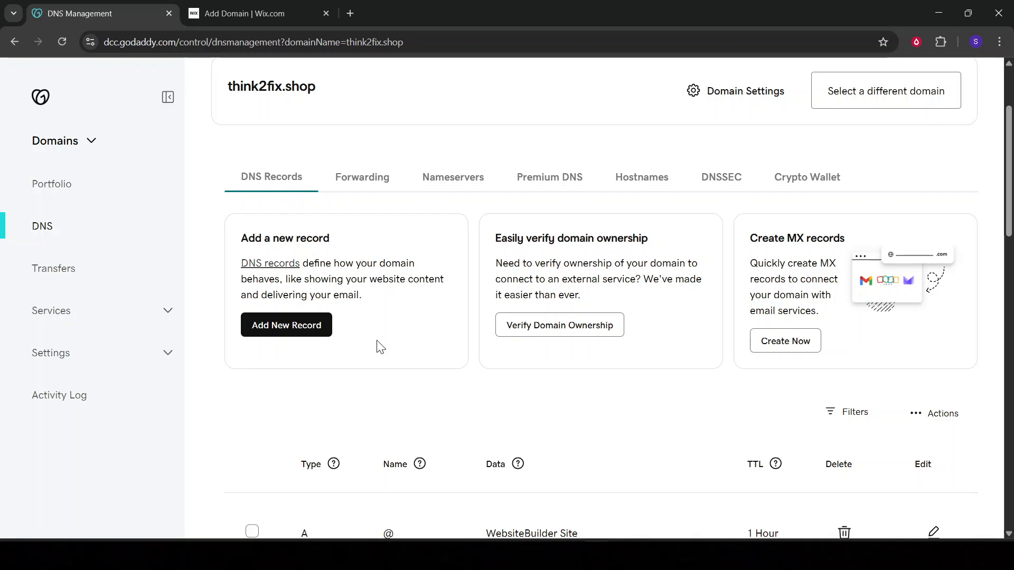
scroll(380, 347, down, 2)
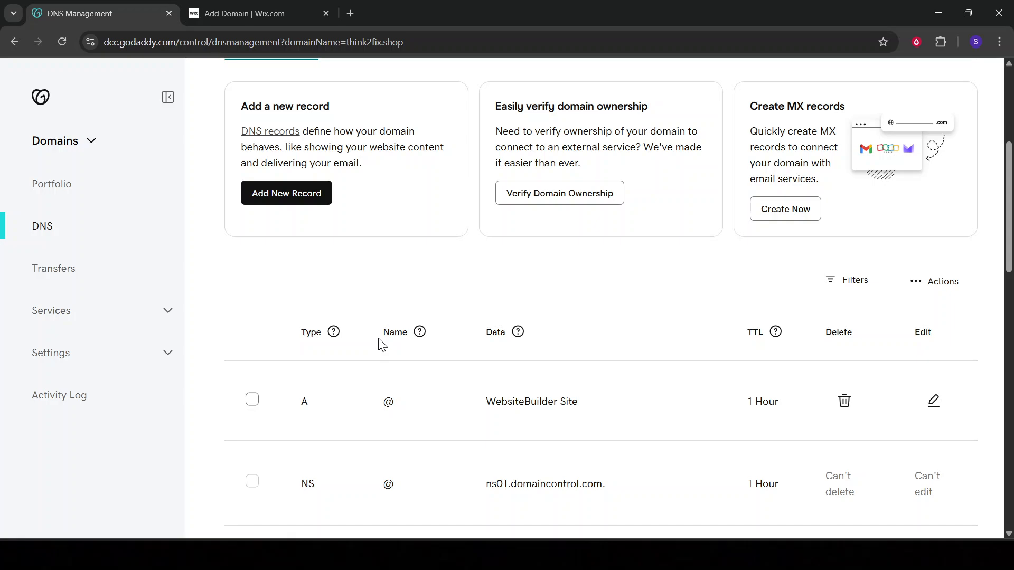
scroll(382, 346, up, 5)
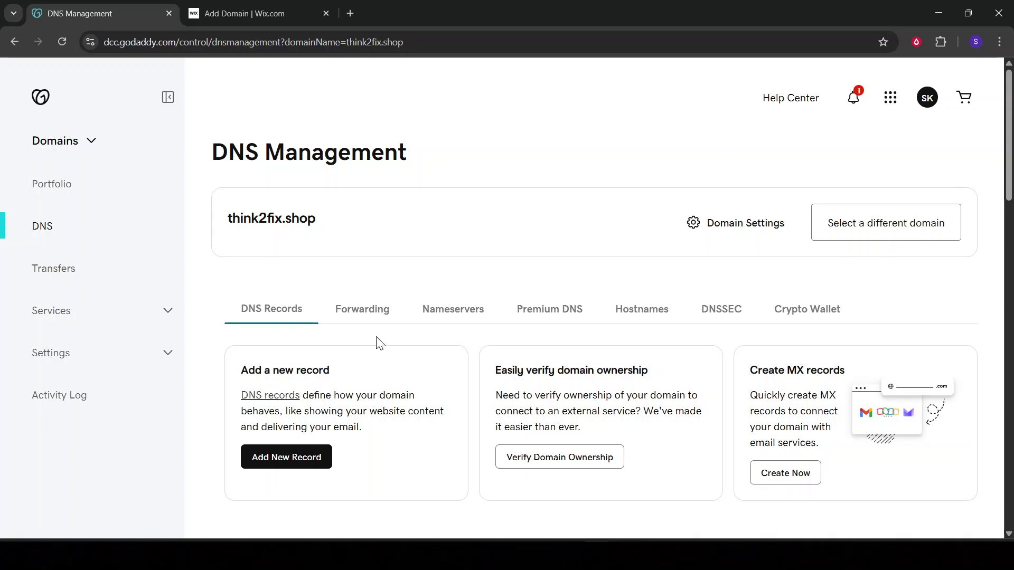
Step: Switch to Wix and review the Connect a domain page, including its domain entry field and frequently asked questions
click(272, 14)
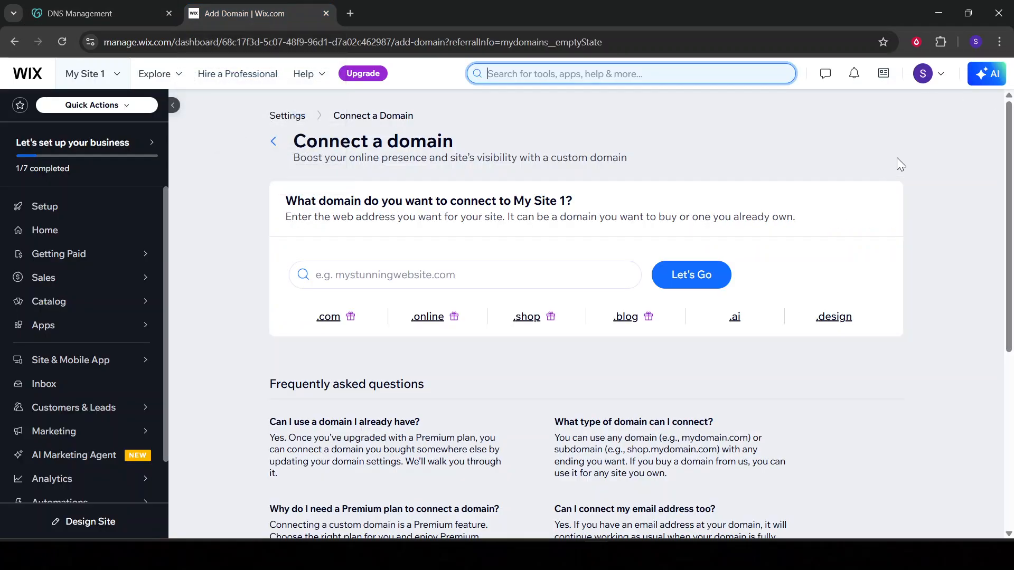
triple_click(298, 134)
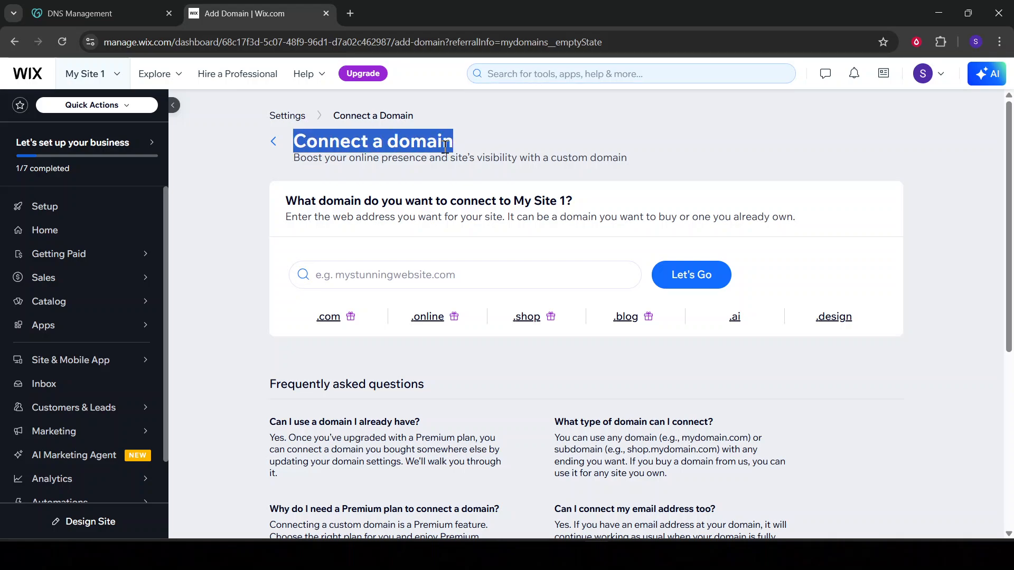
click(491, 150)
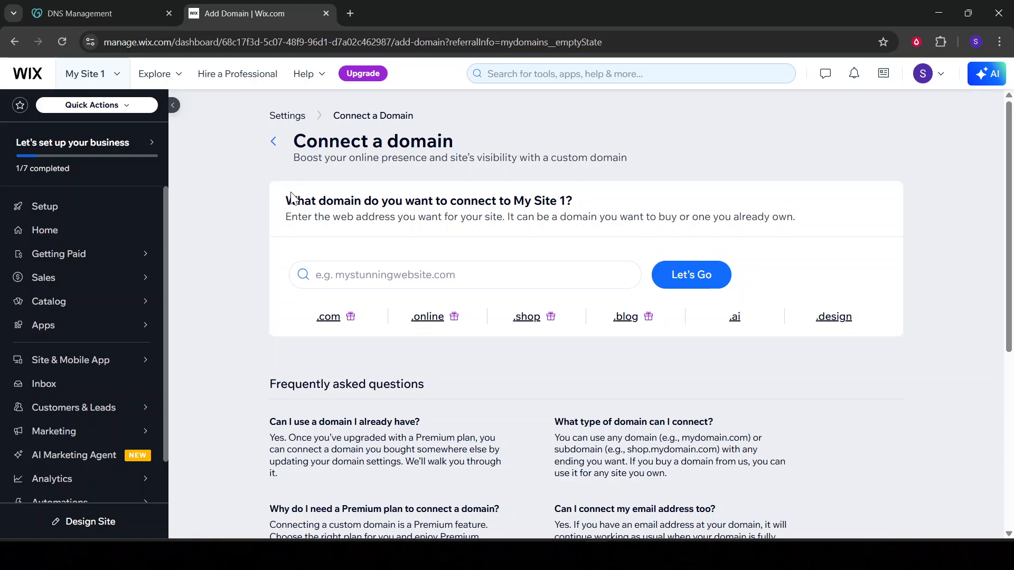
click(398, 275)
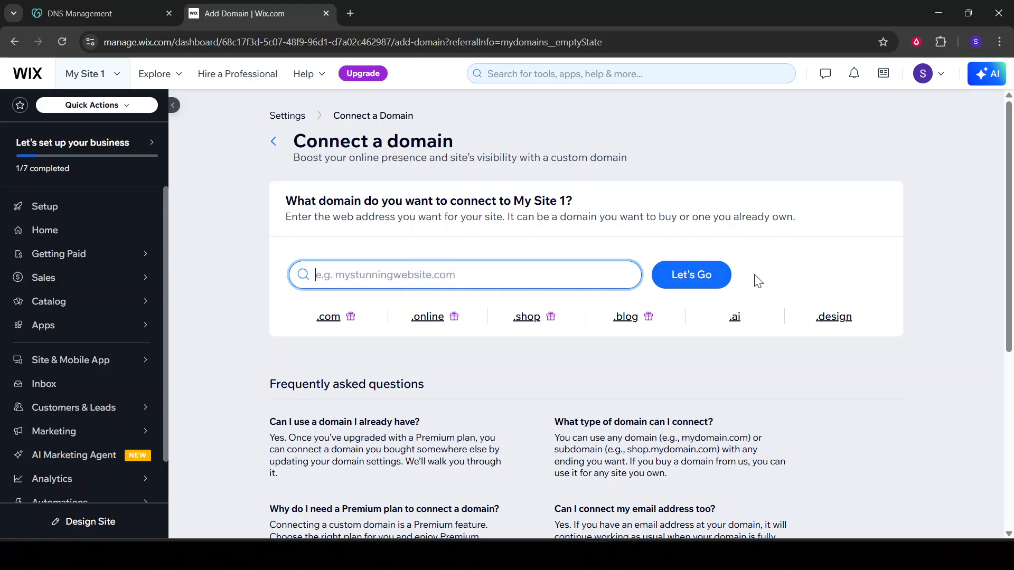
scroll(737, 248, down, 3)
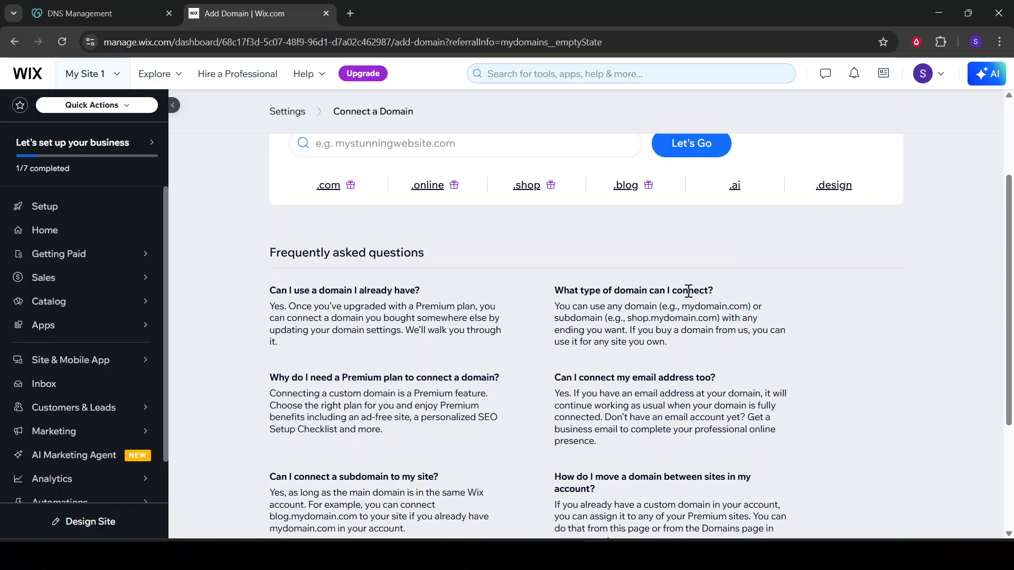
scroll(688, 291, down, 3)
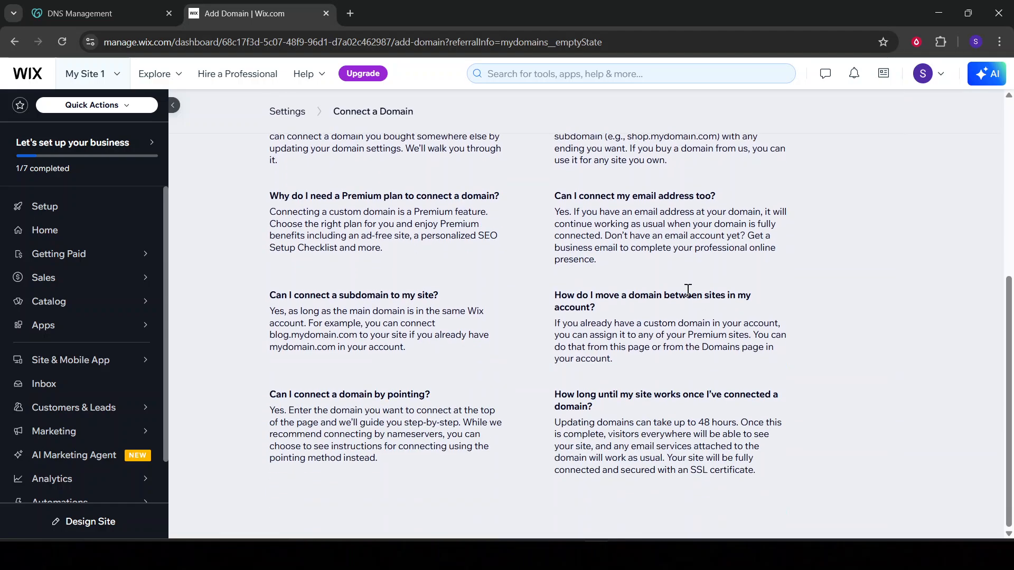
scroll(688, 291, up, 5)
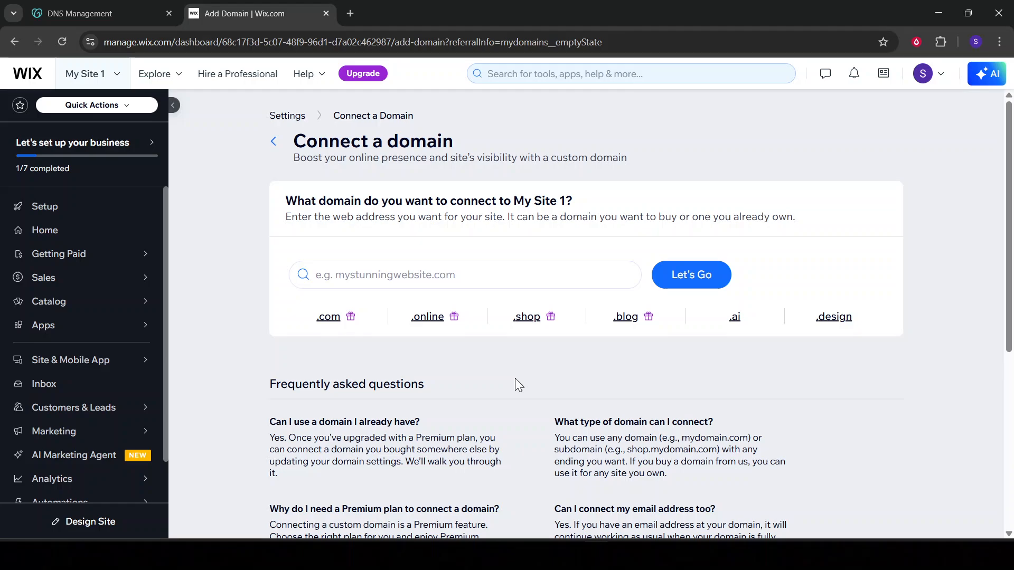
Step: Switch back to GoDaddy and start a new DNS record for think2fix.shop
click(92, 12)
scroll(660, 417, down, 5)
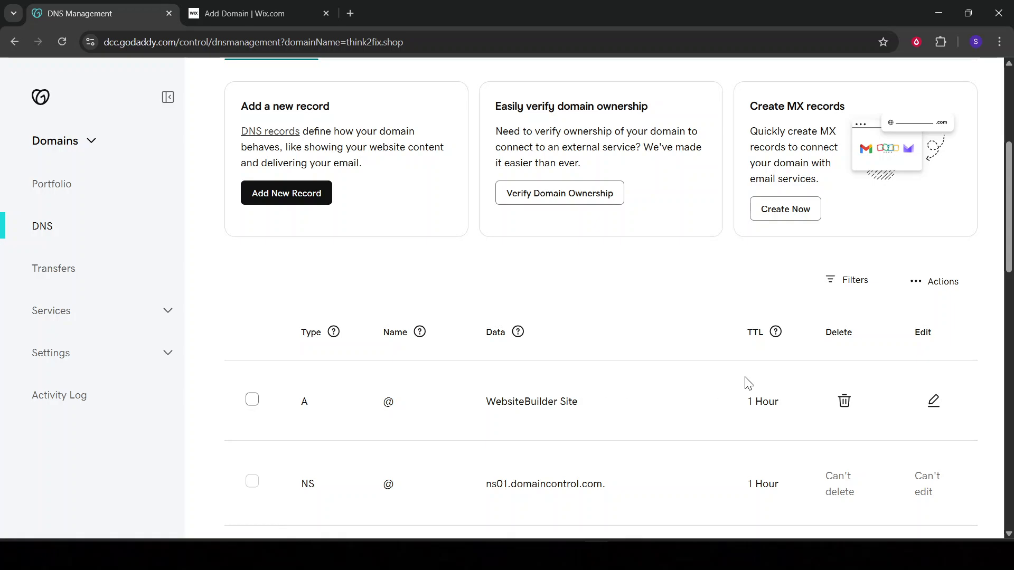
scroll(761, 383, down, 7)
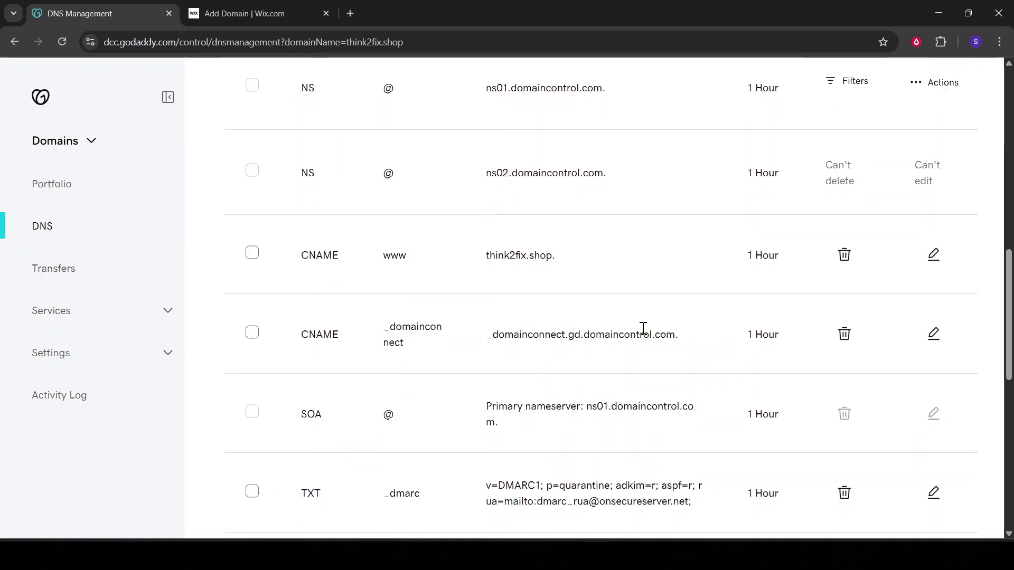
scroll(626, 370, down, 3)
scroll(620, 398, up, 14)
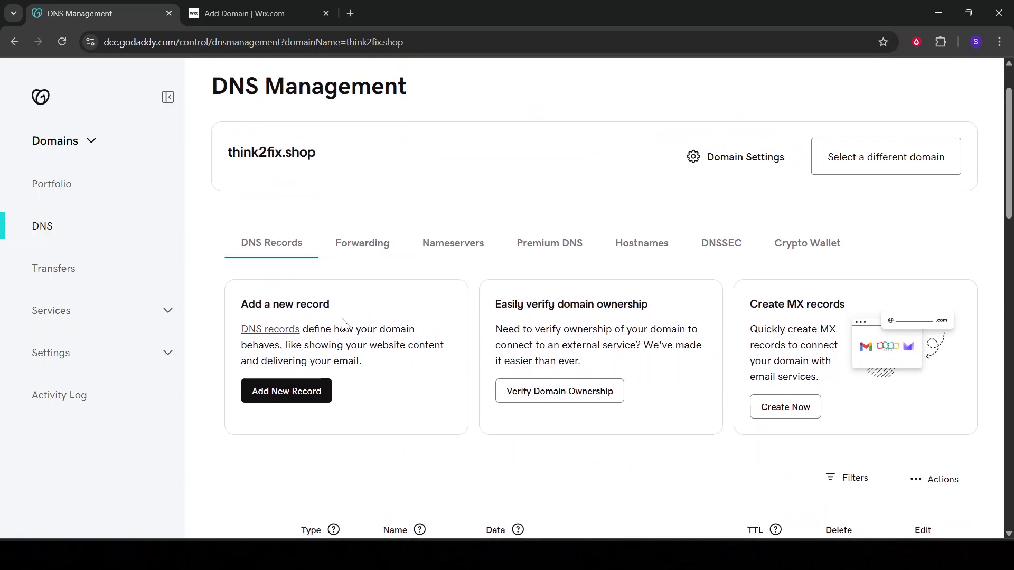
click(316, 394)
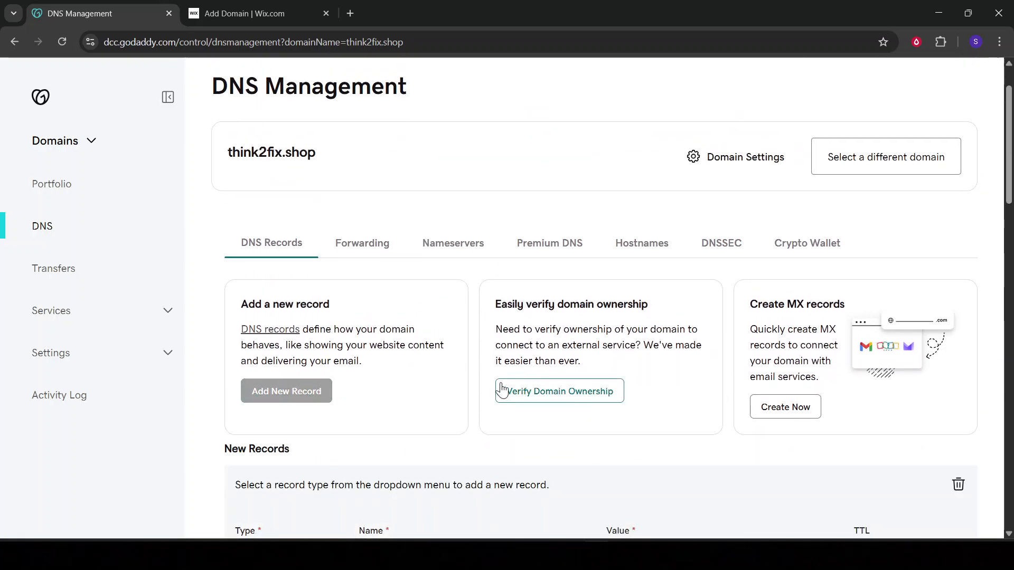
Step: Review the new record's fields and set its type to MX
scroll(618, 437, down, 5)
drag(607, 265, 644, 271)
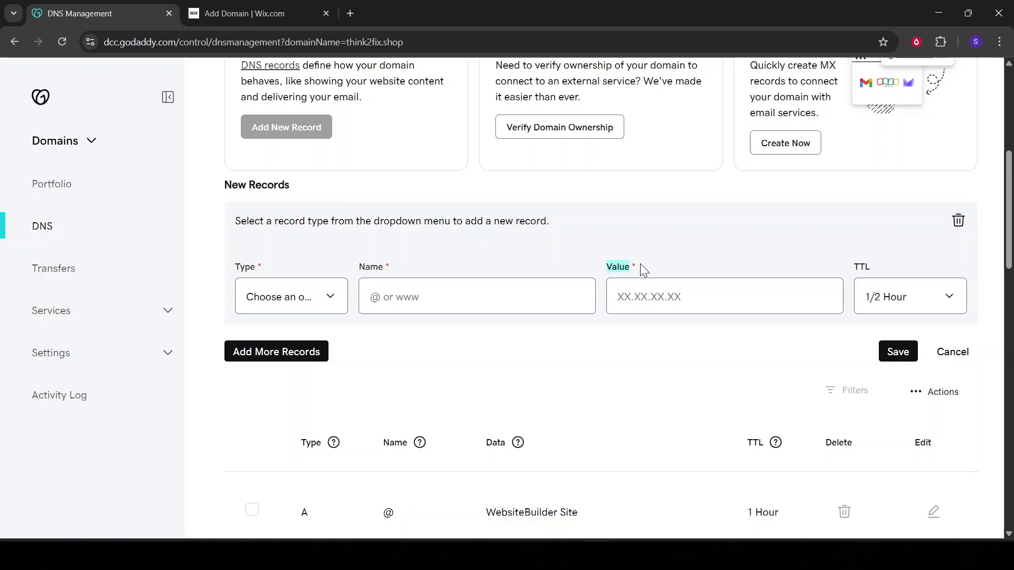
drag(854, 267, 879, 262)
click(786, 249)
click(323, 297)
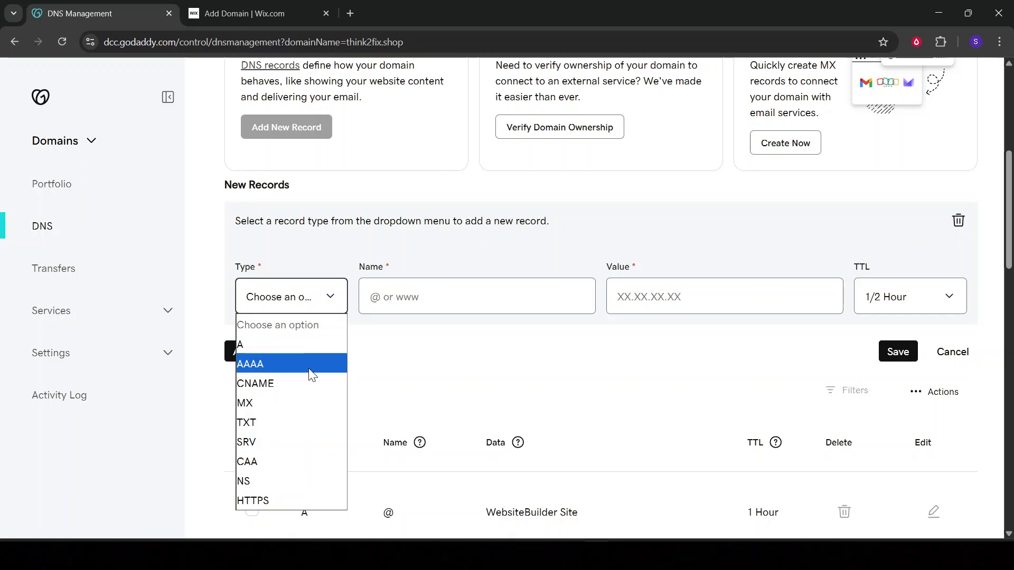
click(314, 404)
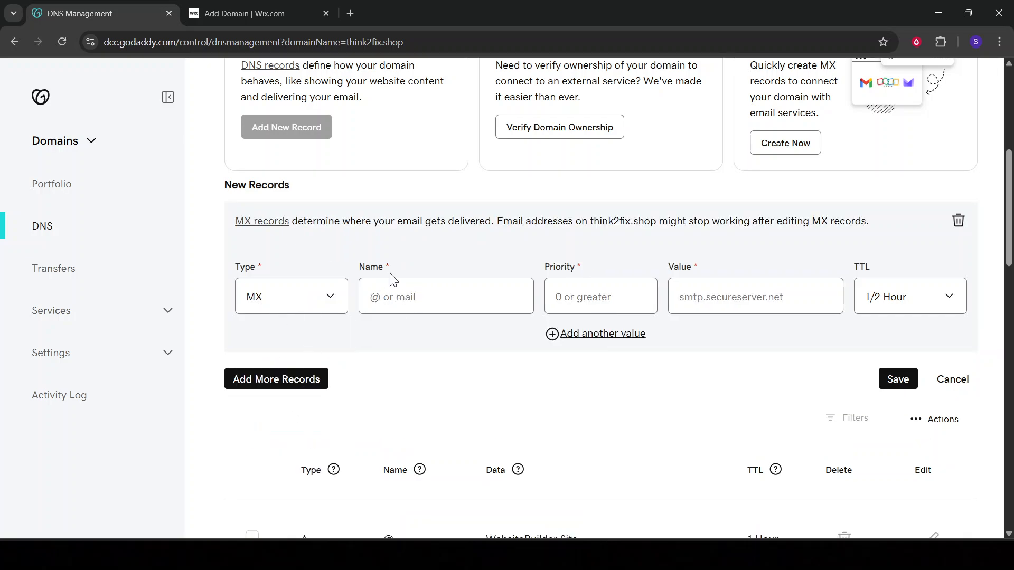
scroll(453, 284, up, 1)
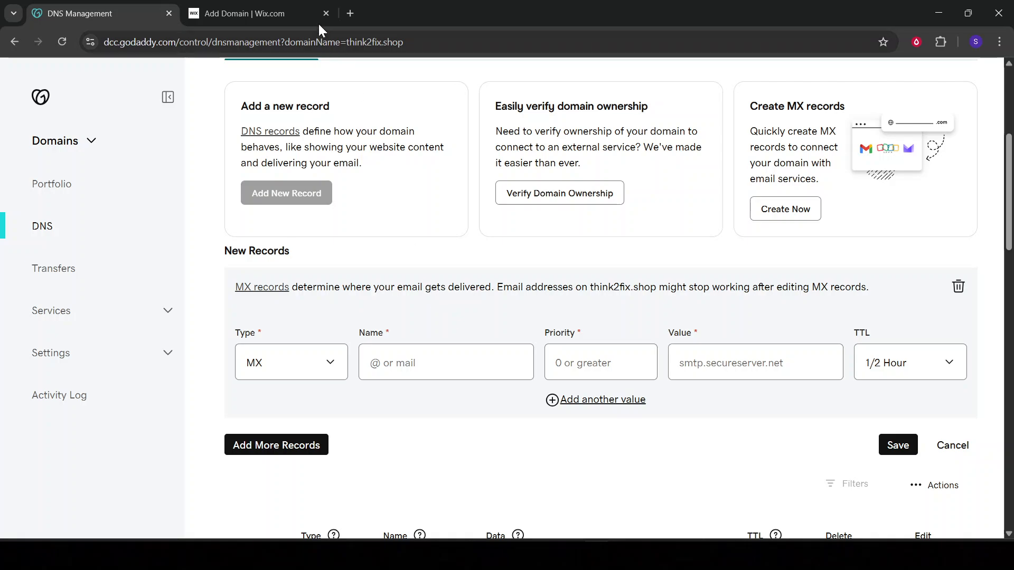
Step: Check the domain connection page in Wix again and return to GoDaddy's DNS management for think2fix.shop
click(263, 6)
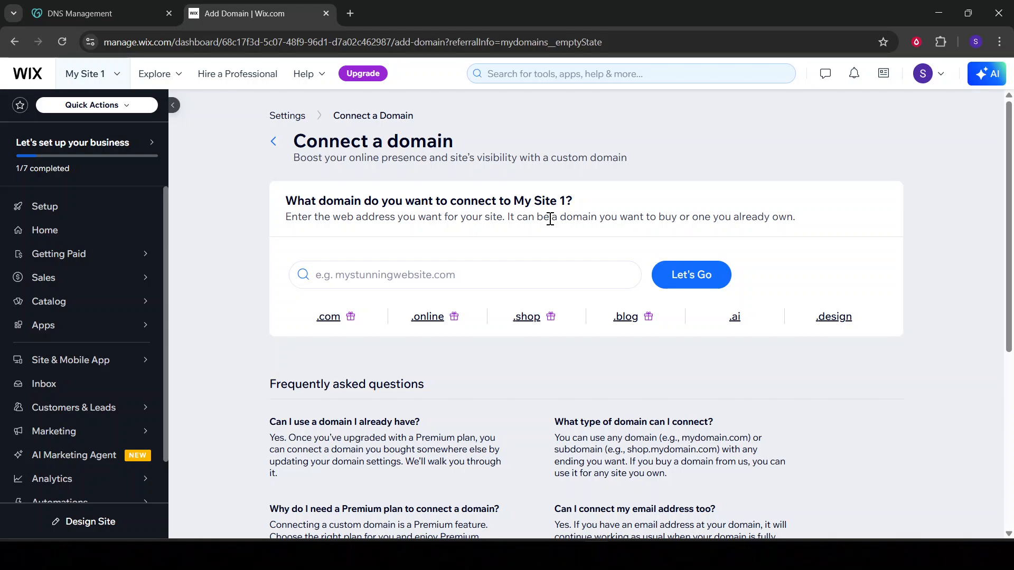
scroll(550, 219, down, 1)
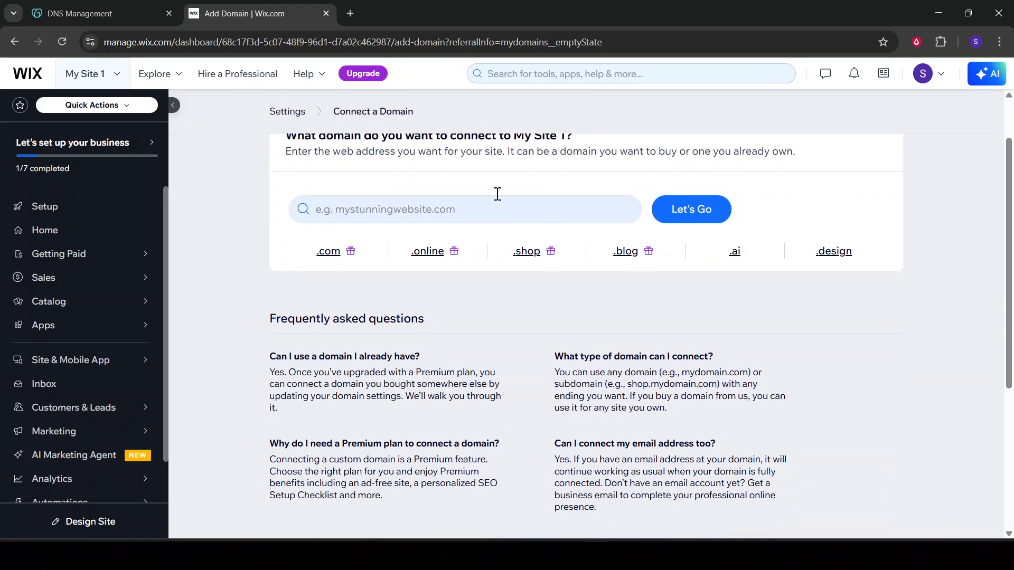
click(135, 14)
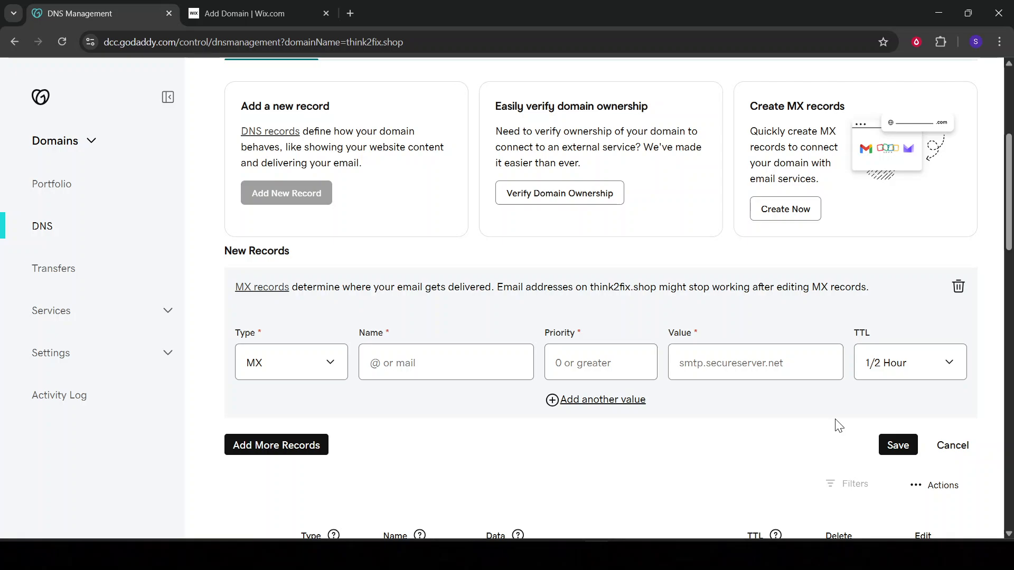
scroll(849, 339, up, 5)
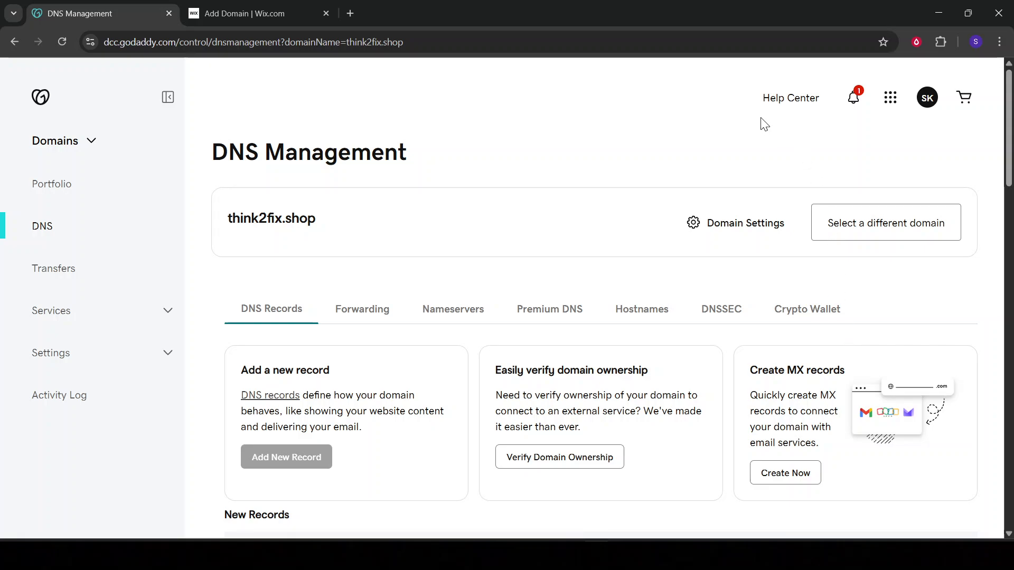